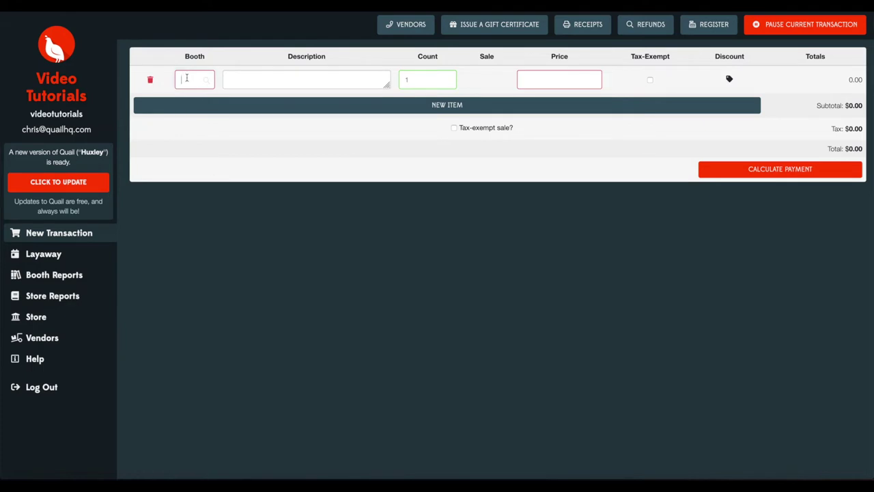
# Fill in the first item for booth A1 with the description "description of item" and a price of 100.
pyautogui.click(189, 80)
pyautogui.write('a1')
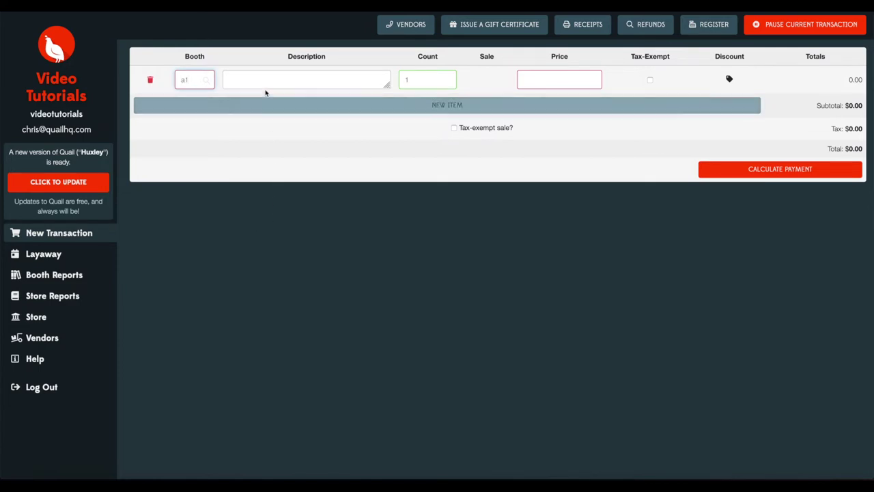
pyautogui.click(265, 84)
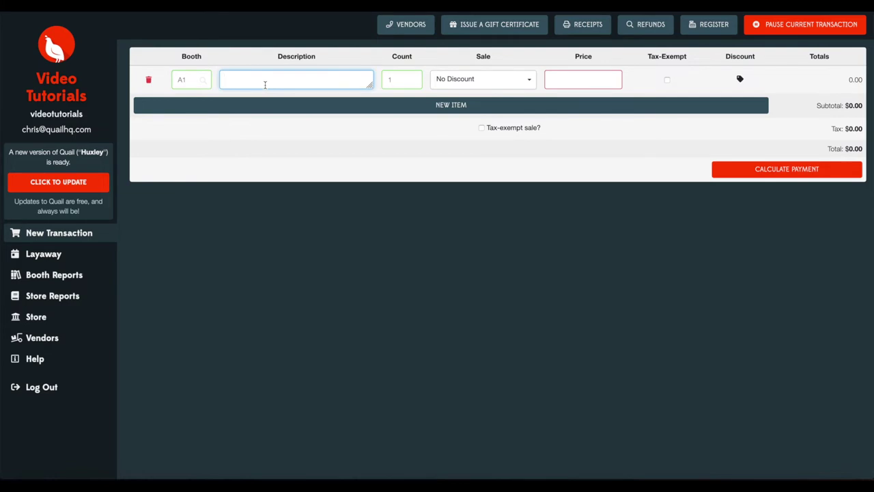
pyautogui.write('description of item')
pyautogui.press('Tab')
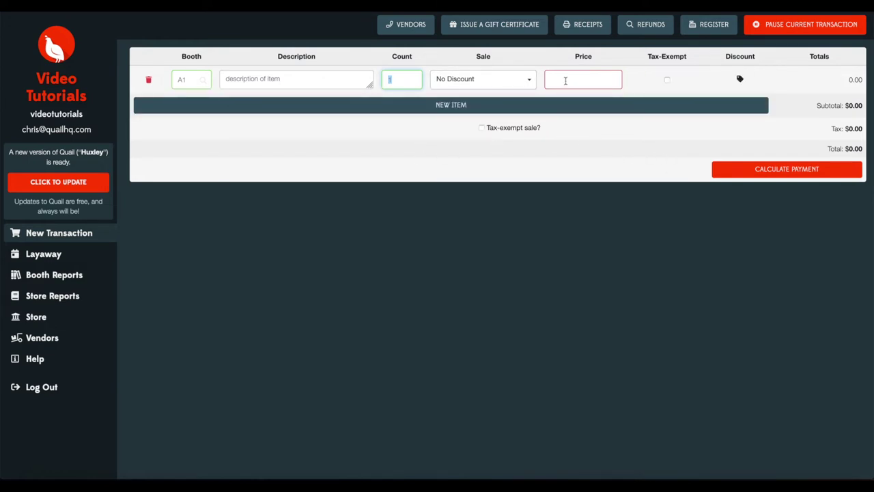
pyautogui.click(565, 80)
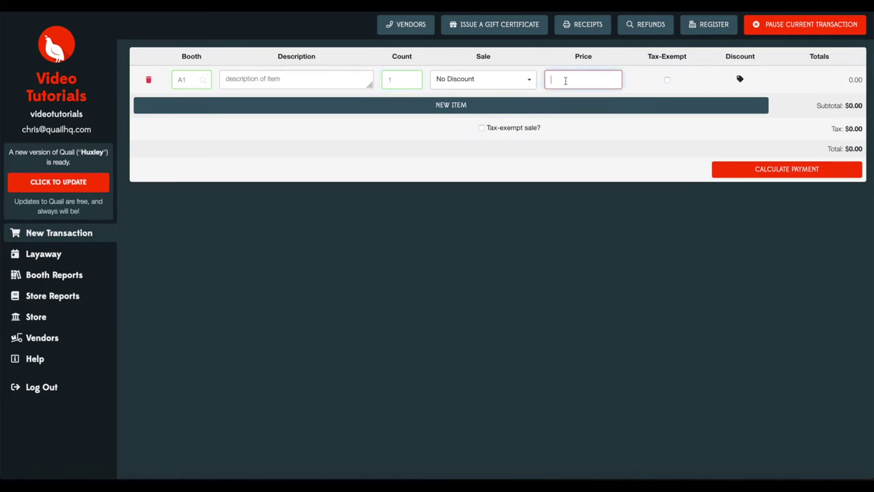
pyautogui.write('100')
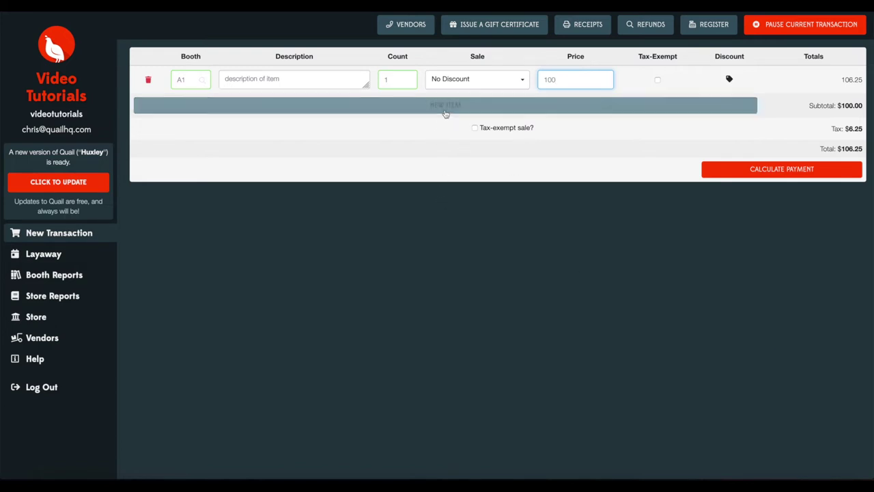
# Add a second item for booth B2 described as "tax free item", priced at 100 and marked tax-exempt.
pyautogui.click(444, 106)
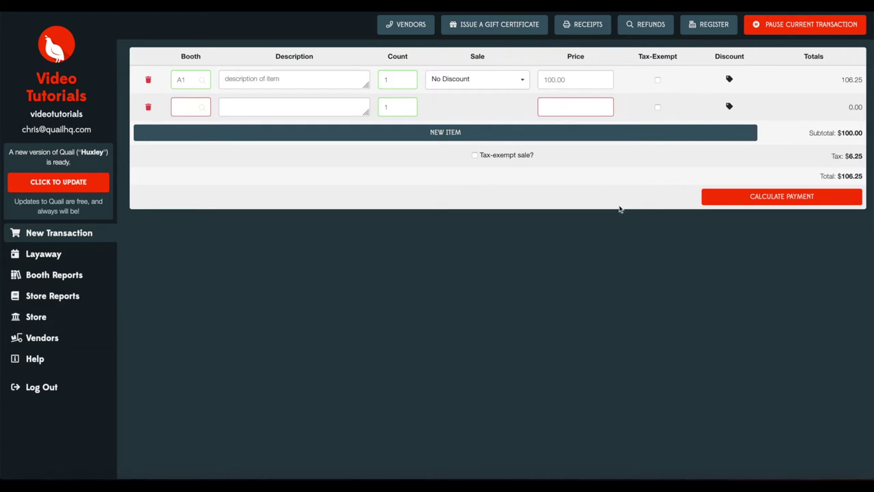
pyautogui.click(182, 110)
pyautogui.write('b2')
pyautogui.click(226, 106)
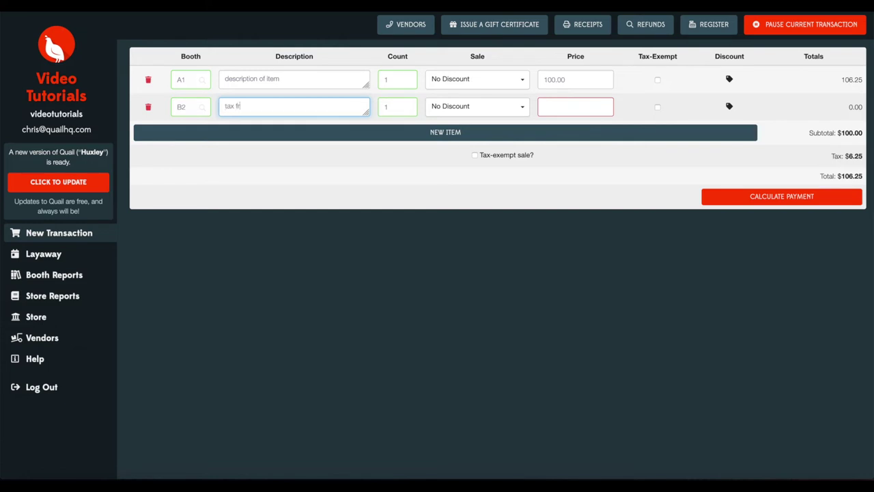
pyautogui.write('tax free item')
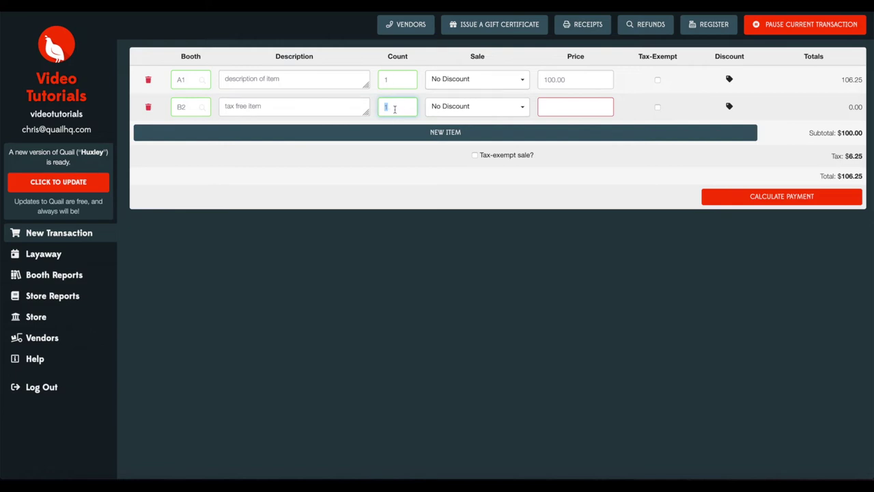
pyautogui.click(550, 108)
pyautogui.write('1')
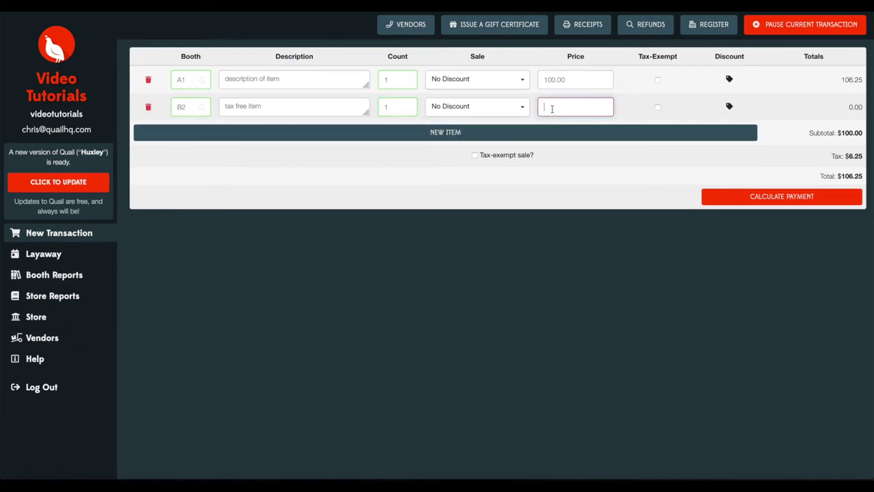
pyautogui.write('00')
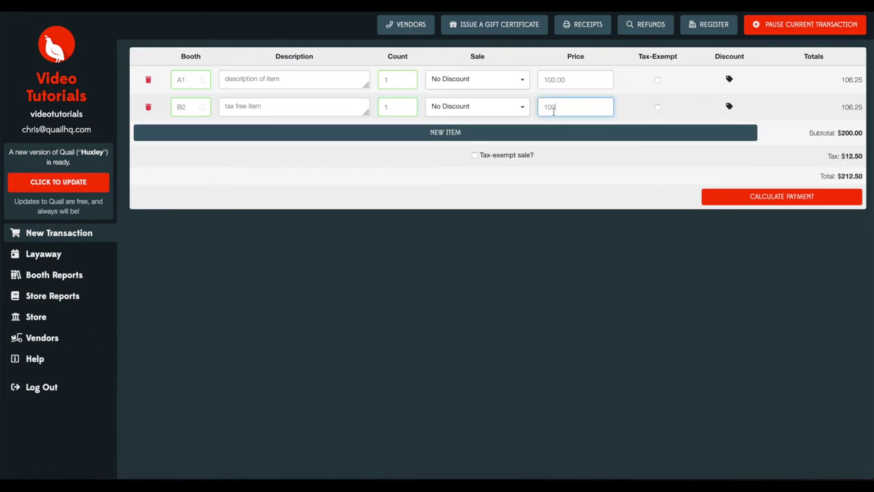
pyautogui.click(681, 236)
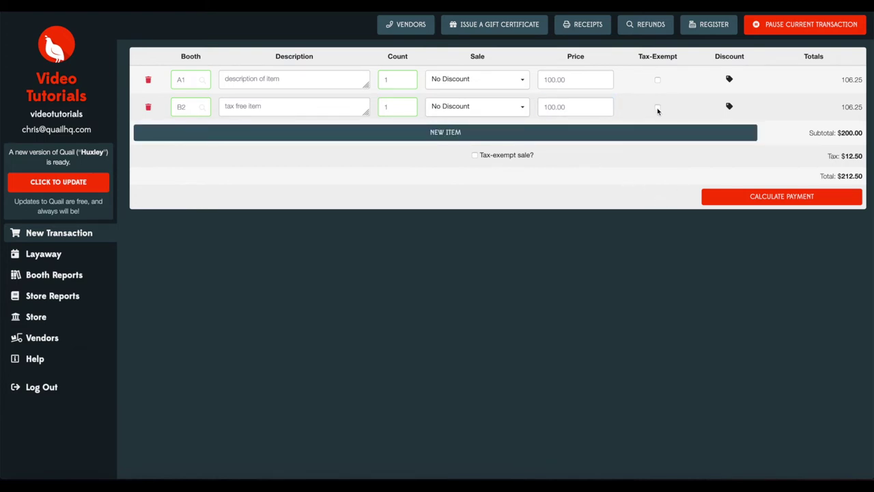
pyautogui.click(658, 108)
# Add a third item for booth A1 described as "multi qty item", with a count of 5 and a price of 2.
pyautogui.click(364, 138)
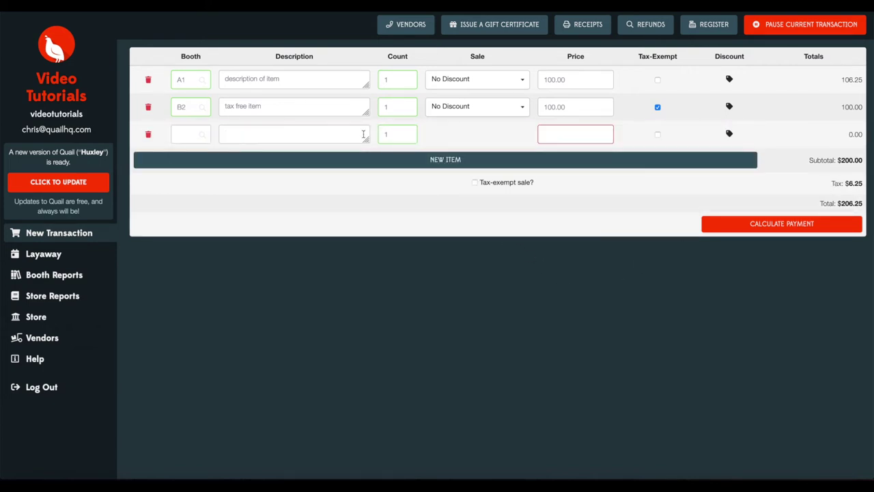
pyautogui.click(177, 133)
pyautogui.write('a1')
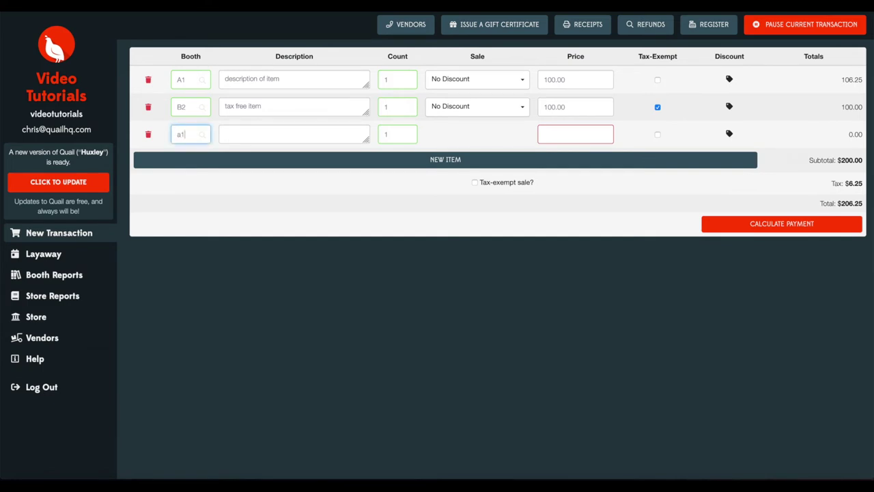
pyautogui.click(249, 130)
pyautogui.write('mu')
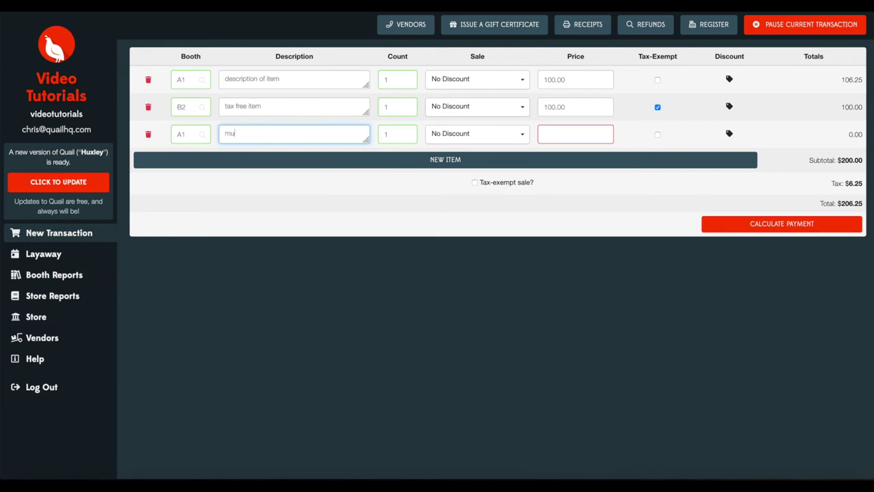
pyautogui.write('lti qty item')
pyautogui.click(403, 134)
pyautogui.write('5')
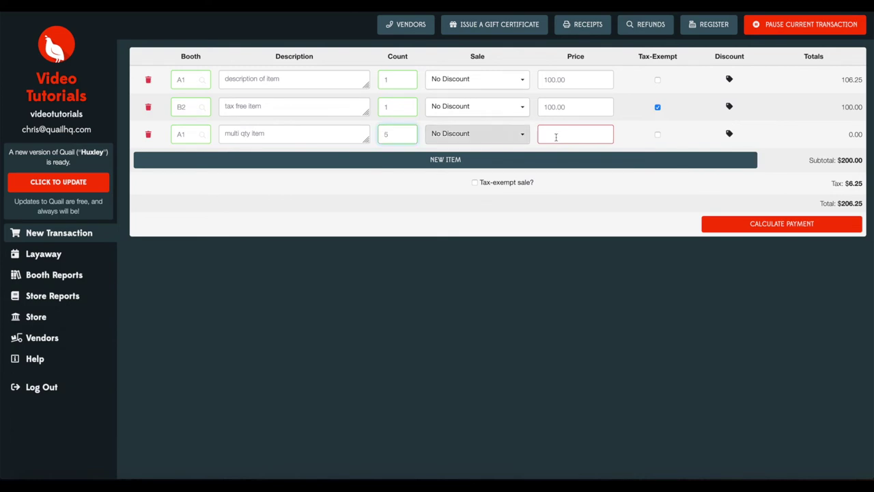
pyautogui.click(571, 139)
pyautogui.write('2')
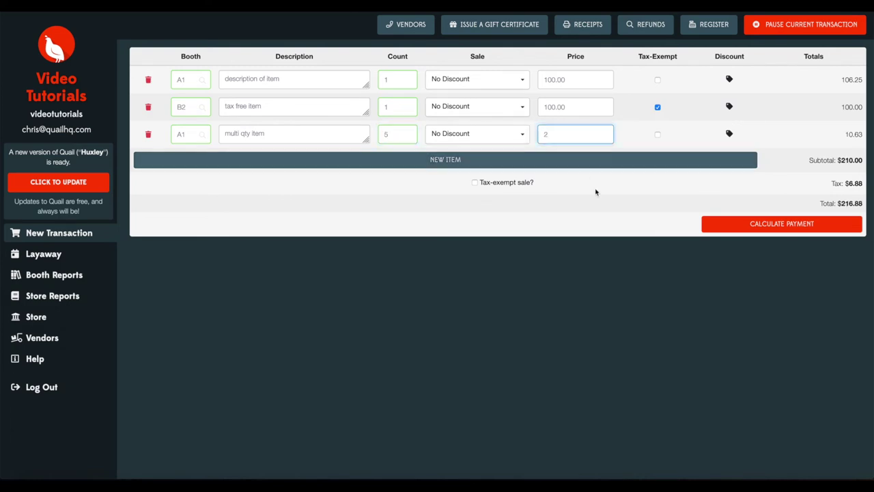
pyautogui.click(607, 278)
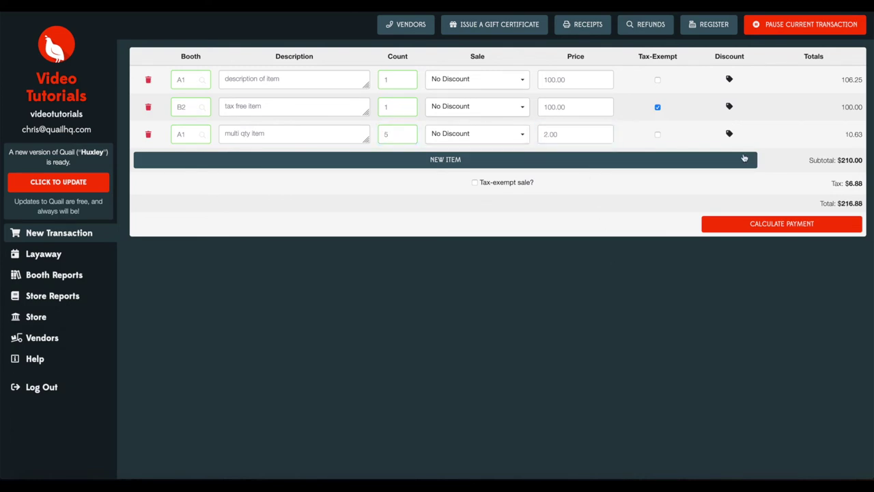
# Calculate the payment for the sale and the change for a cash payment of the exact amount owed.
pyautogui.click(476, 183)
pyautogui.click(786, 232)
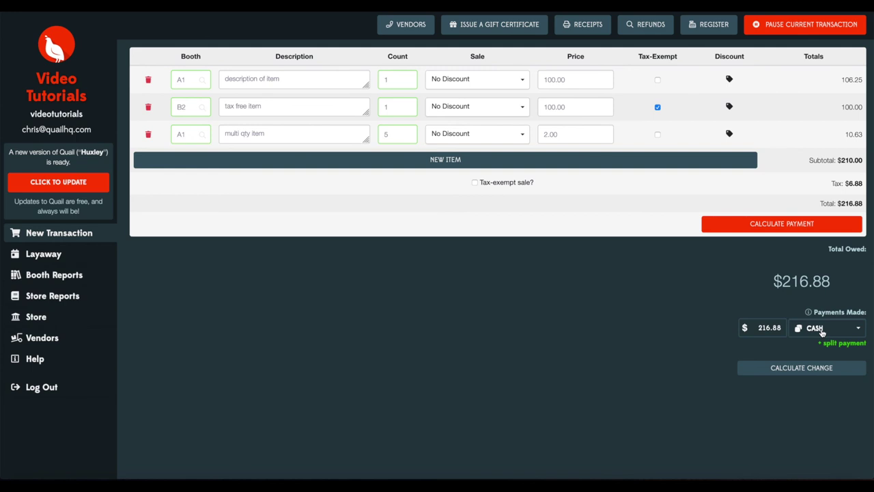
pyautogui.click(807, 372)
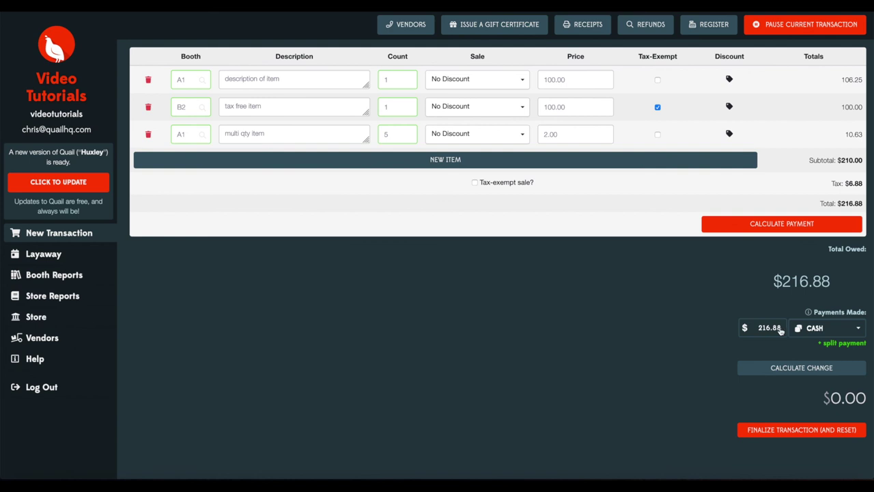
# Set the cash payment to 220, recalculate the change and finalize the transaction.
pyautogui.doubleClick(773, 330)
pyautogui.press('BackSpace')
pyautogui.write('220')
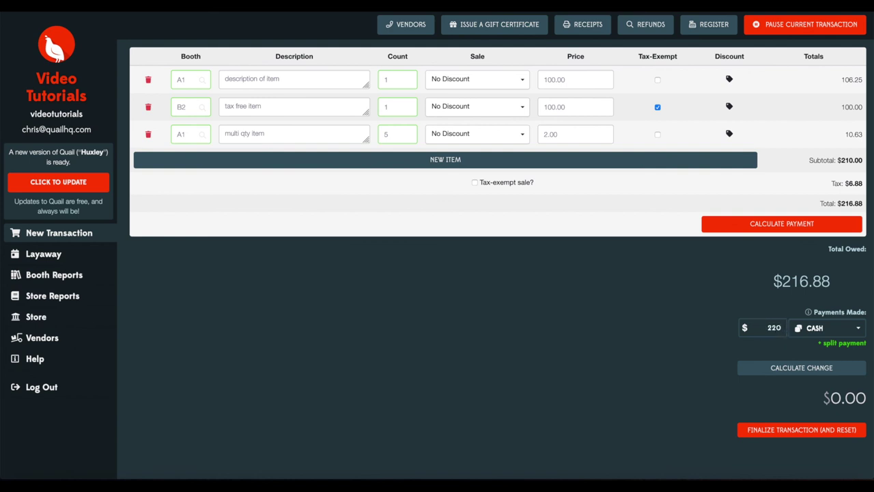
pyautogui.click(792, 368)
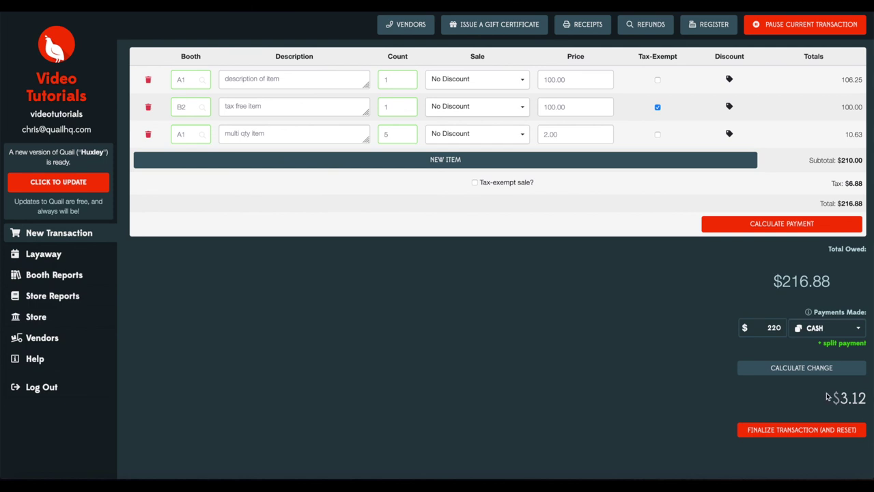
pyautogui.click(804, 436)
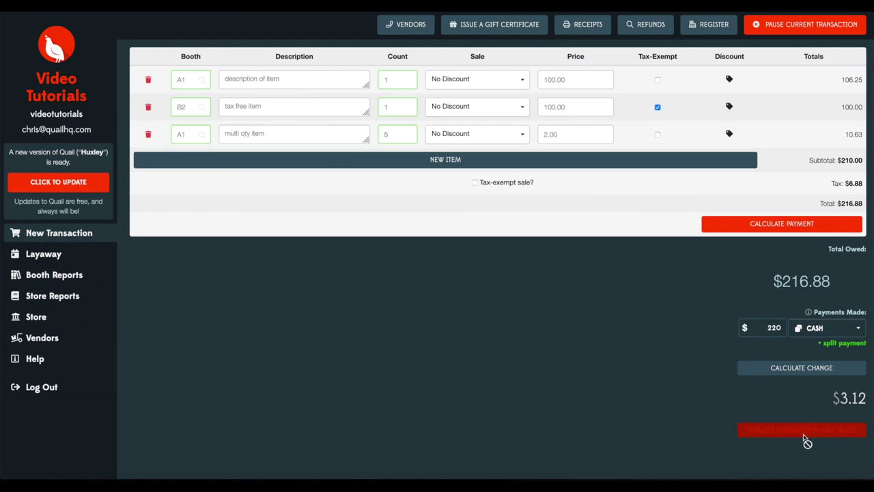